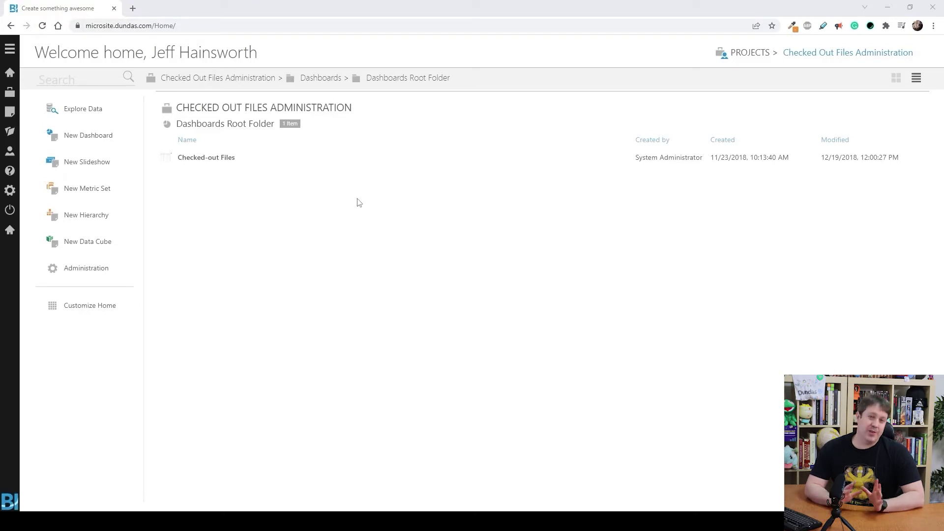
- From the Projects list, create a public project named 'Data Connector Override'
left_click(10, 93)
scroll(505, 97, "down", 10)
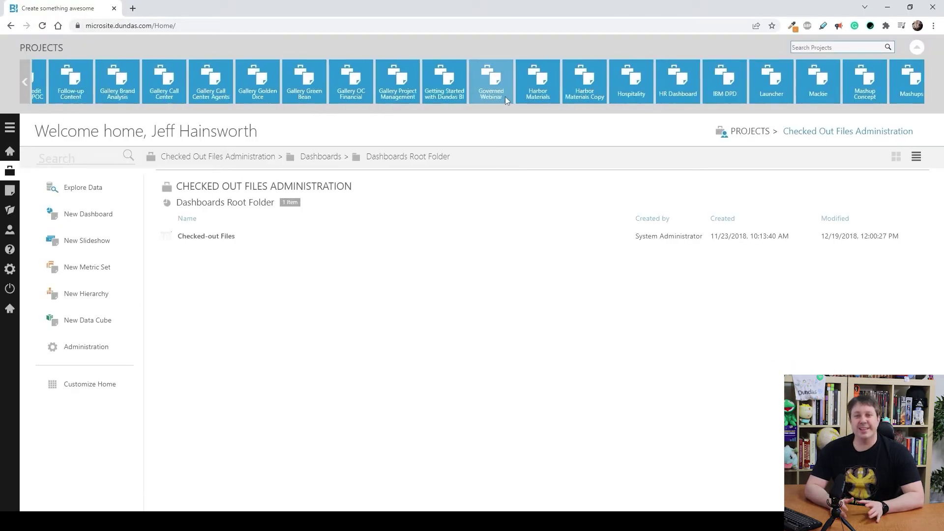
left_click(919, 87)
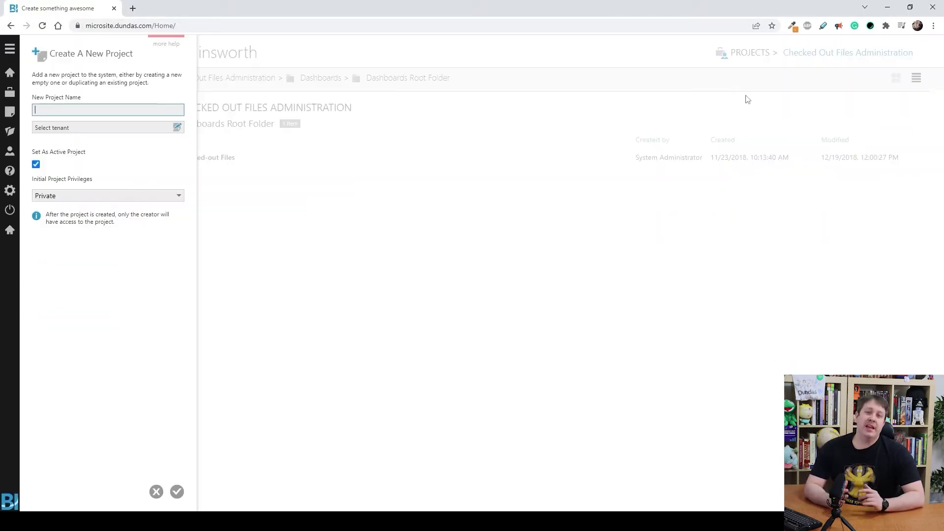
type("Data Co")
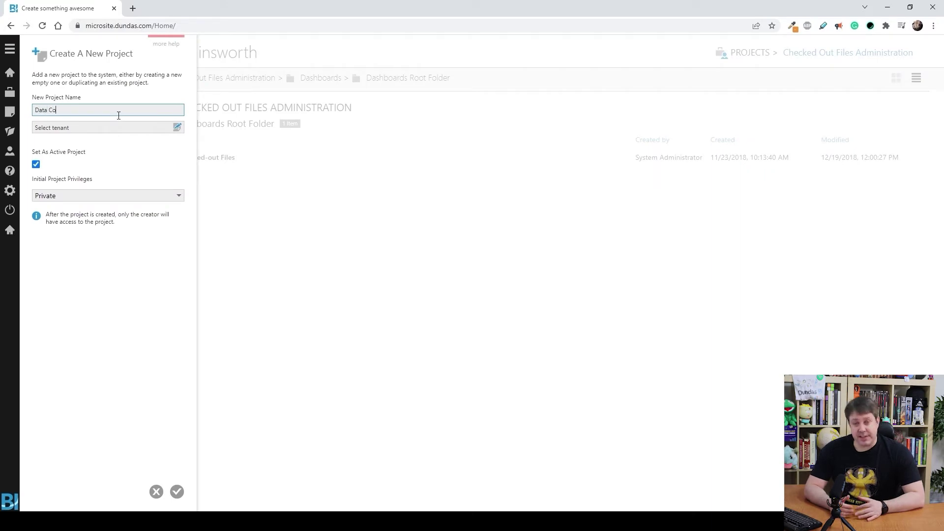
type("nnector Override")
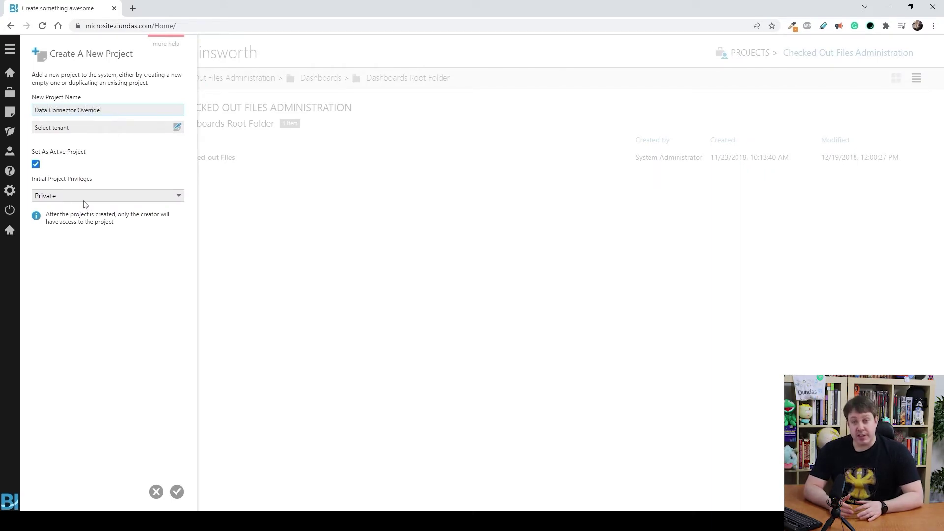
left_click(83, 197)
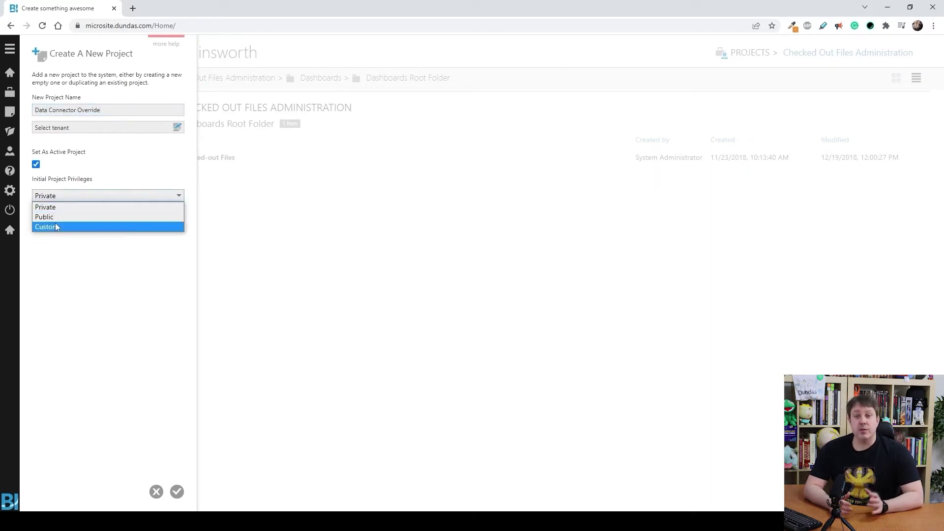
left_click(57, 215)
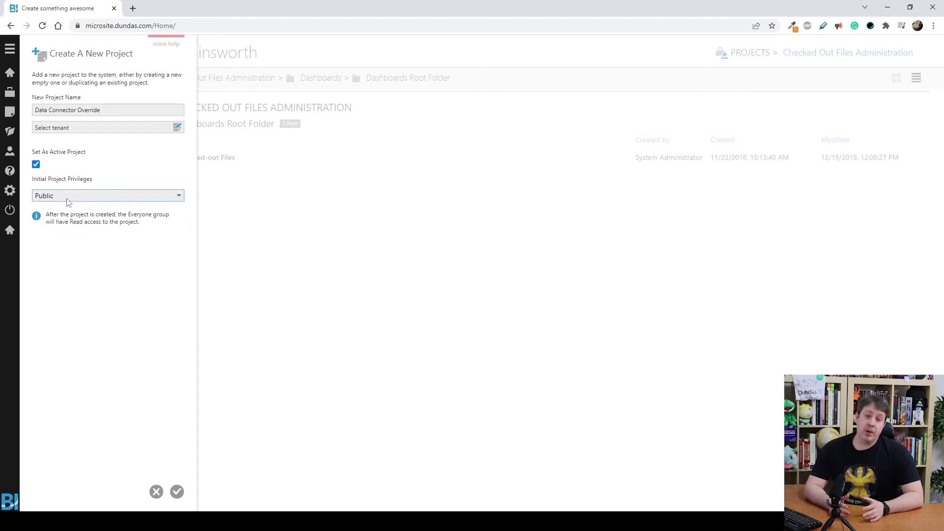
left_click(181, 491)
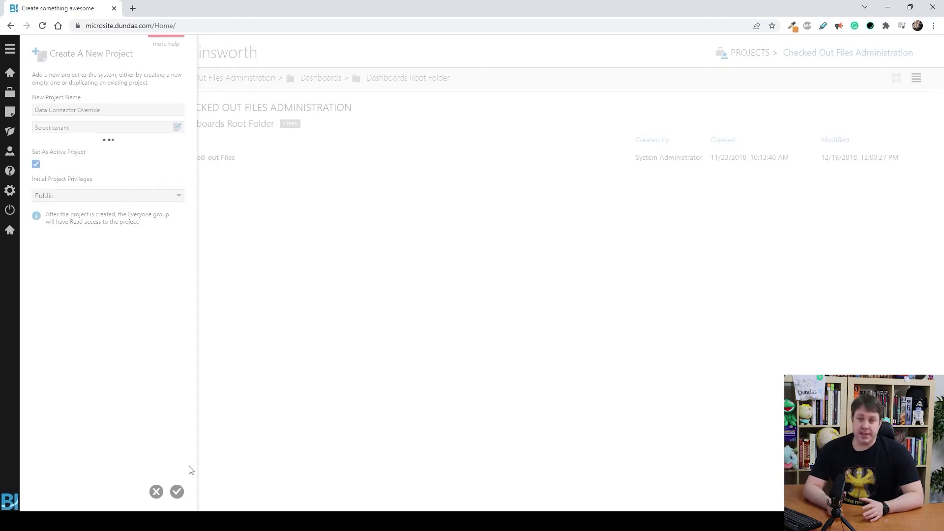
- Create a blank-template dashboard and expand the Dashboards folder in the Explore file tree
left_click(11, 112)
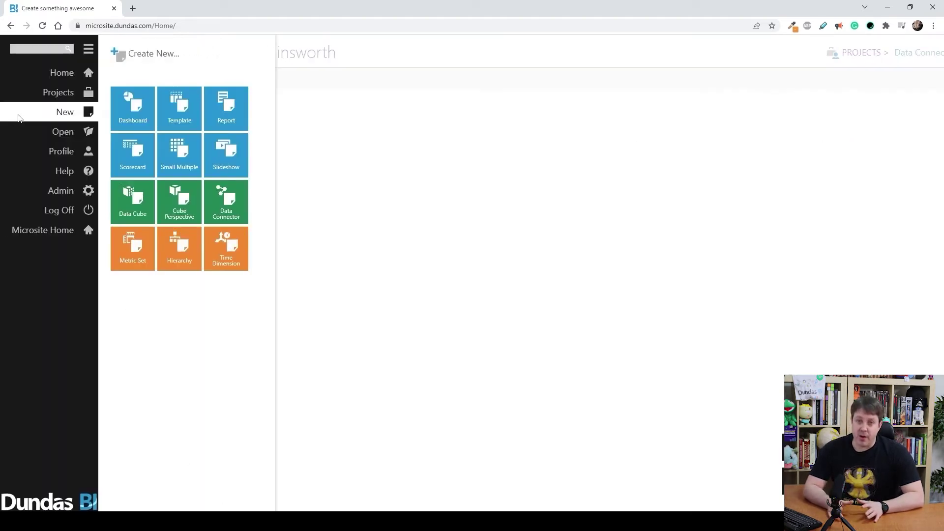
left_click(135, 108)
left_click(321, 120)
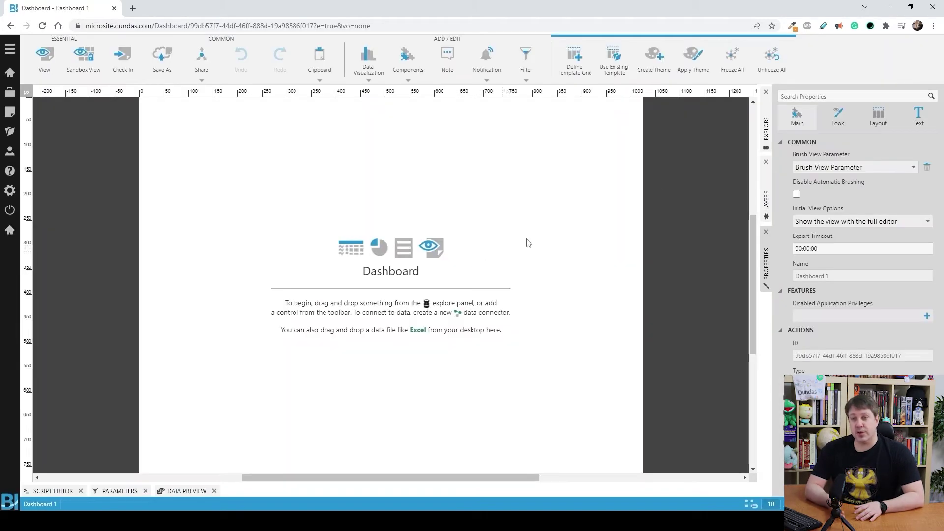
left_click(765, 128)
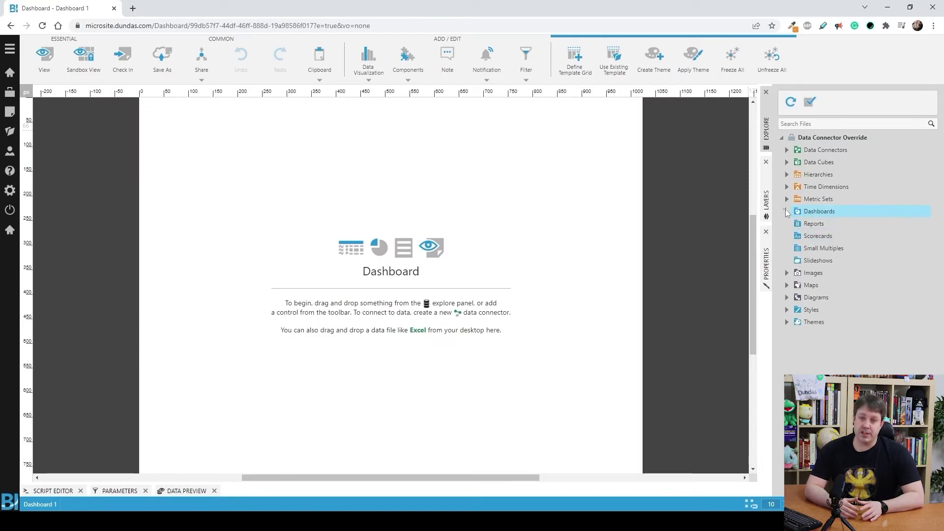
left_click(860, 223)
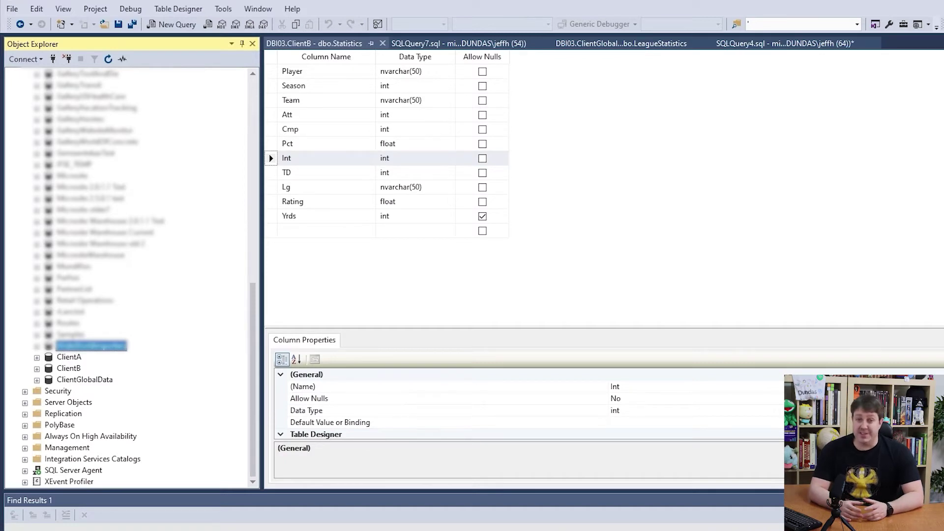
- Expand the ClientA database and select the top 1000 rows of dbo.DesignElements
double_click(69, 357)
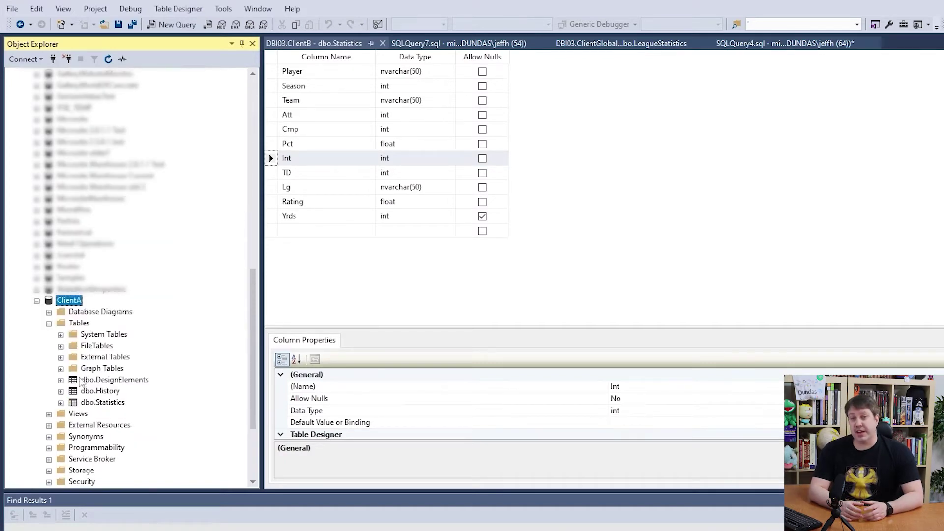
right_click(93, 403)
key("Escape")
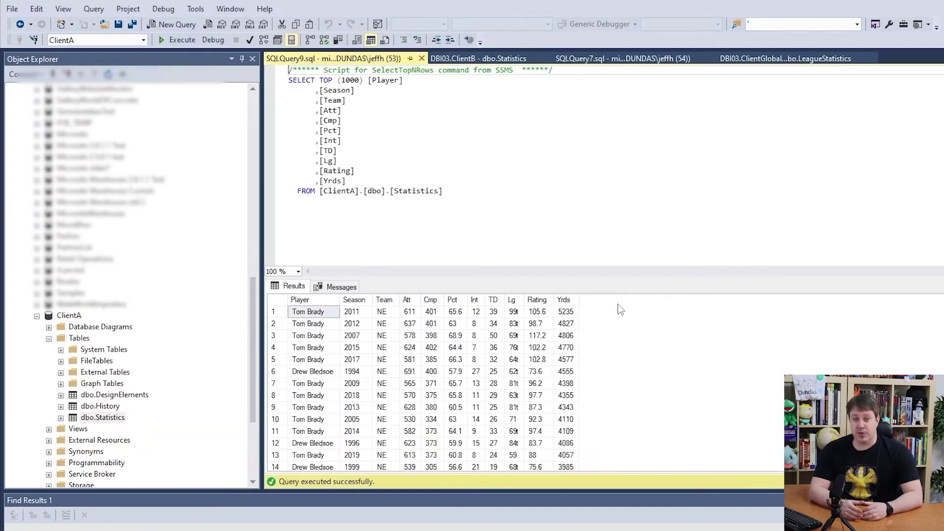
right_click(123, 397)
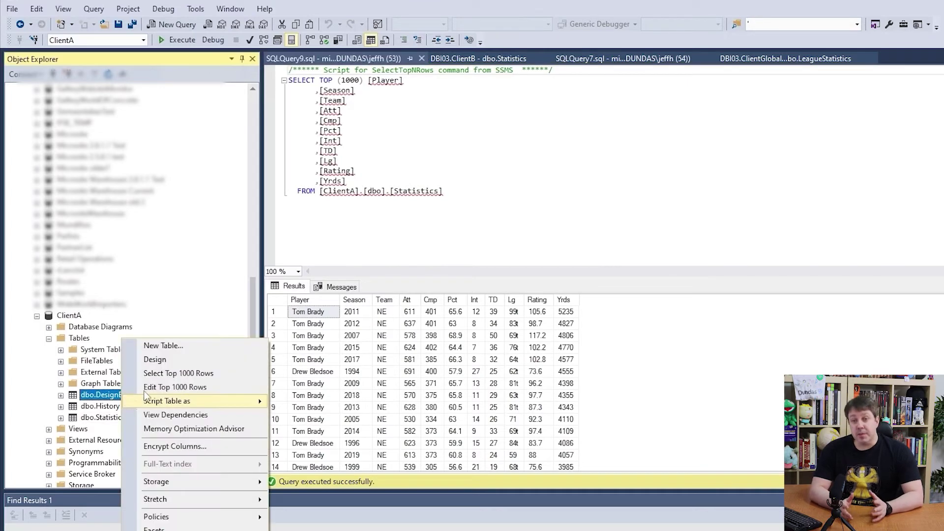
left_click(163, 374)
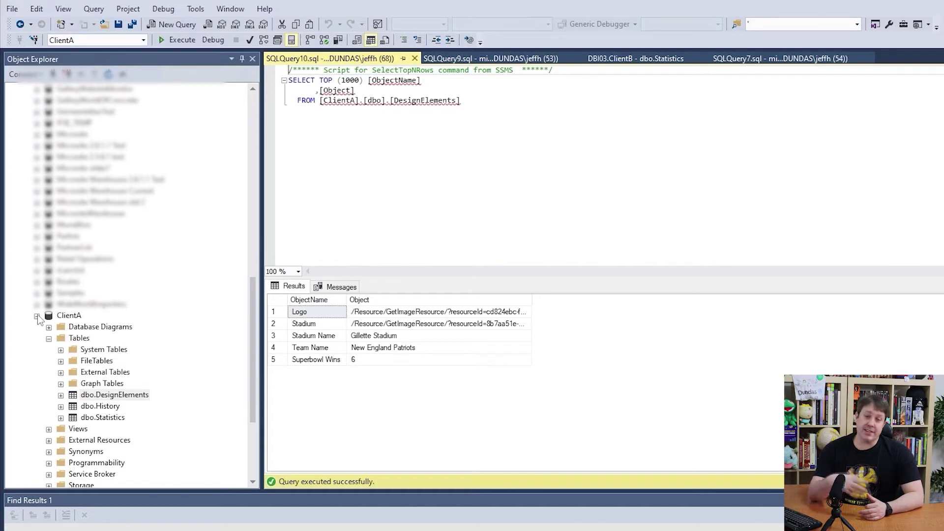
- Collapse ClientA and expand ClientB to inspect its DesignElements table
left_click(36, 315)
left_click(37, 362)
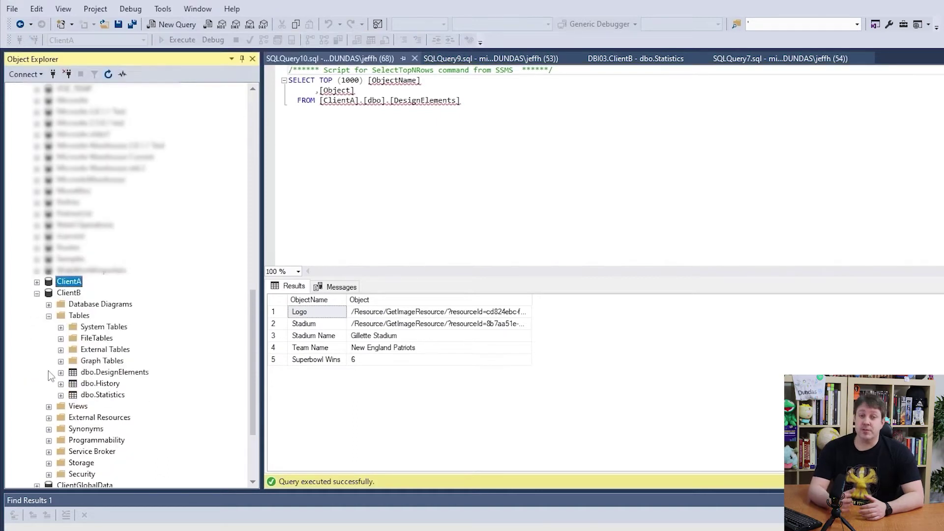
right_click(110, 375)
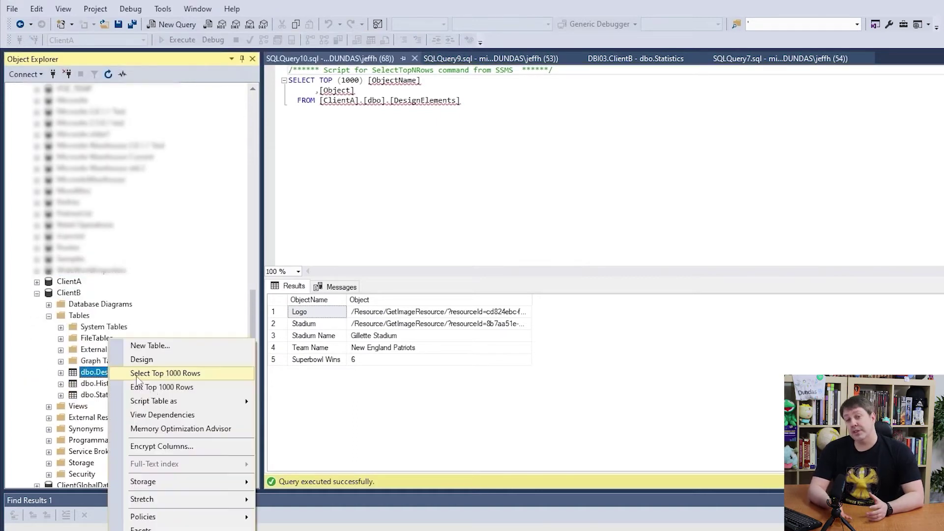
key("Escape")
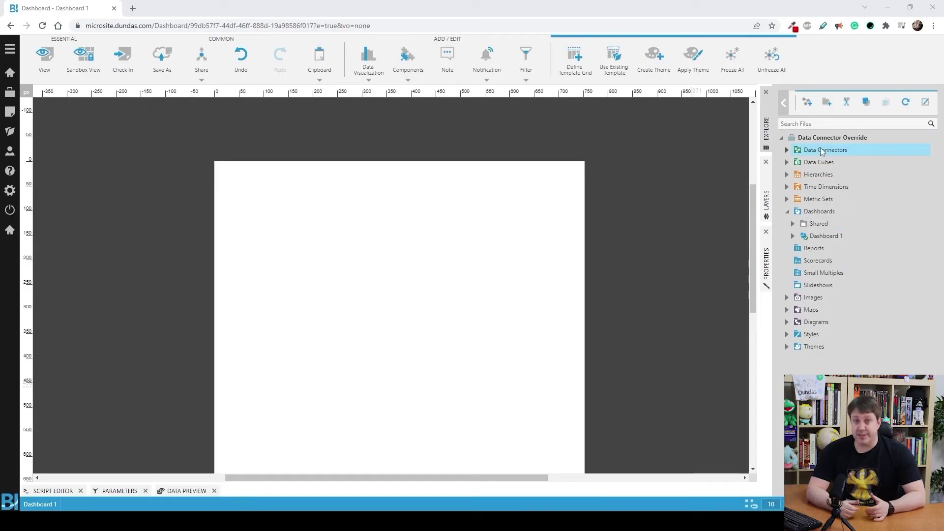
- Start a new data connector with data source dbi03 and initial catalog ClientA
right_click(820, 149)
left_click(877, 156)
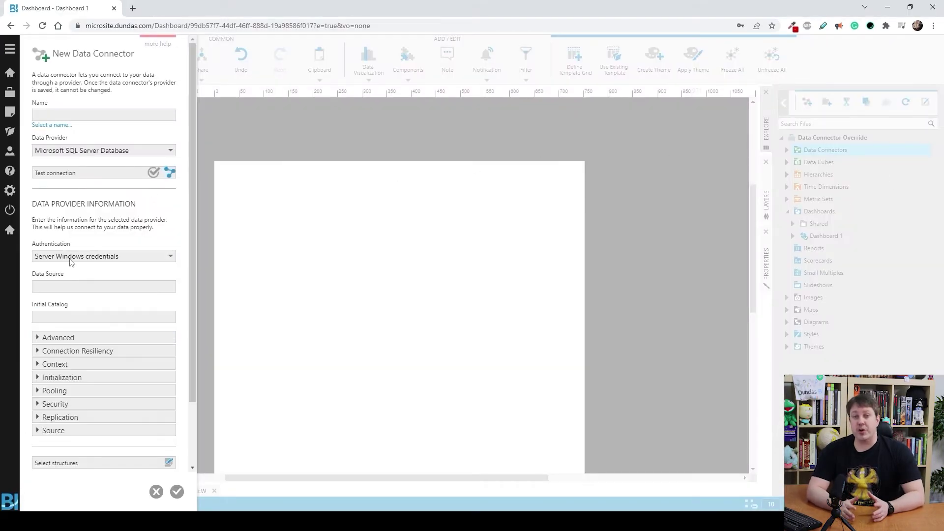
left_click(50, 283)
type("dbi03")
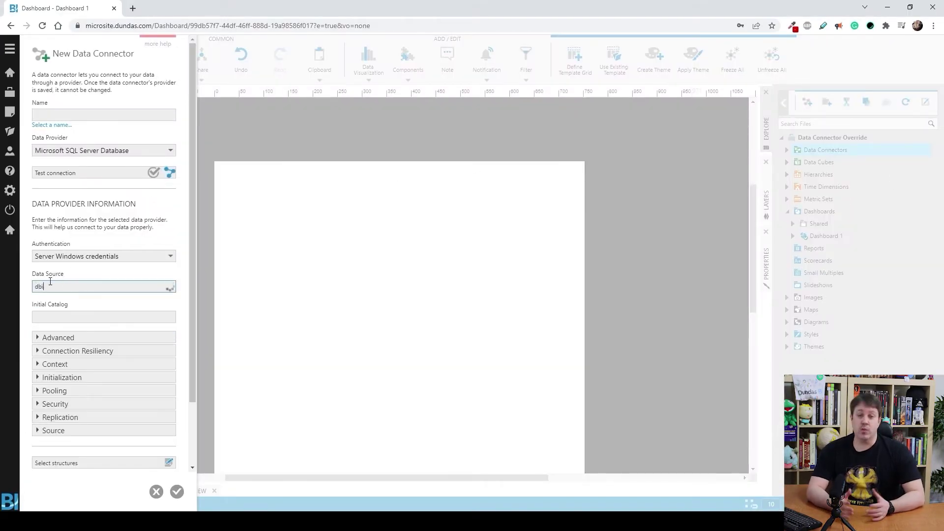
left_click(98, 316)
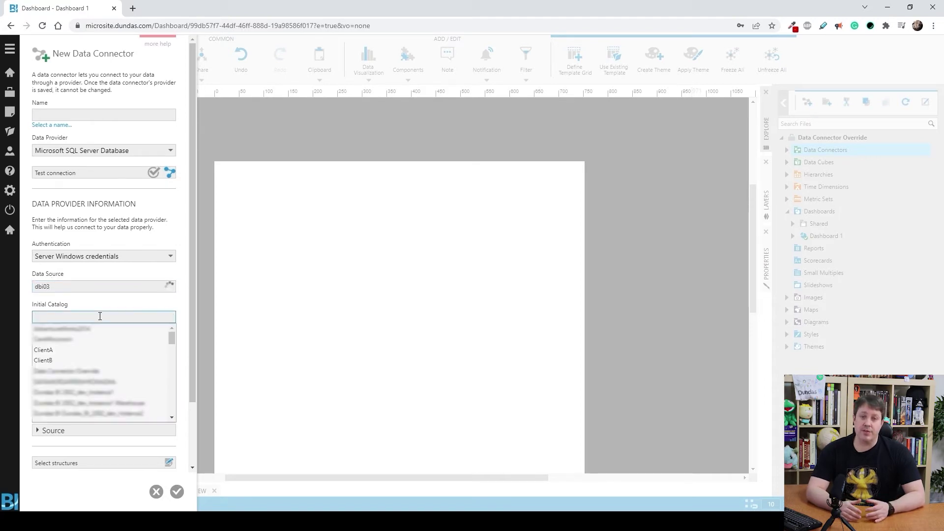
left_click(143, 358)
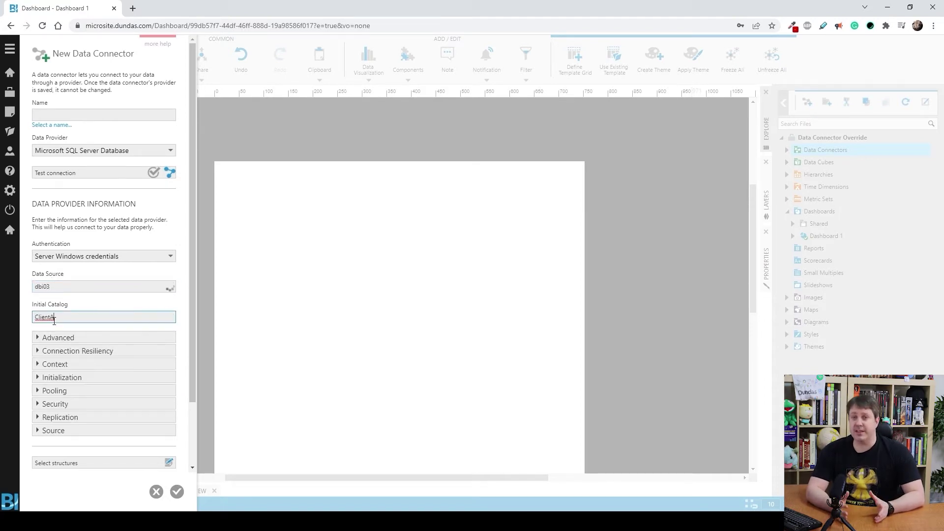
- Name the connector 'Database', save it, and browse its tables under Data Connectors
left_click(75, 116)
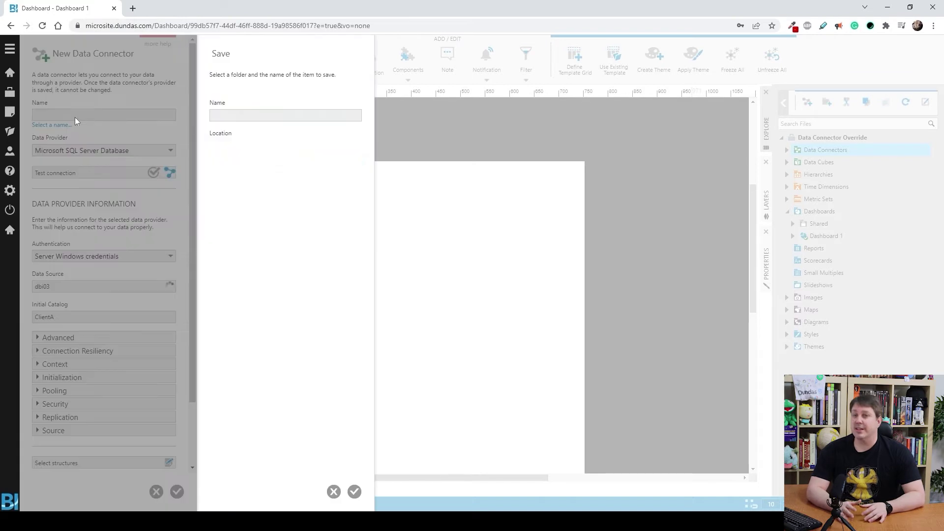
type("Database")
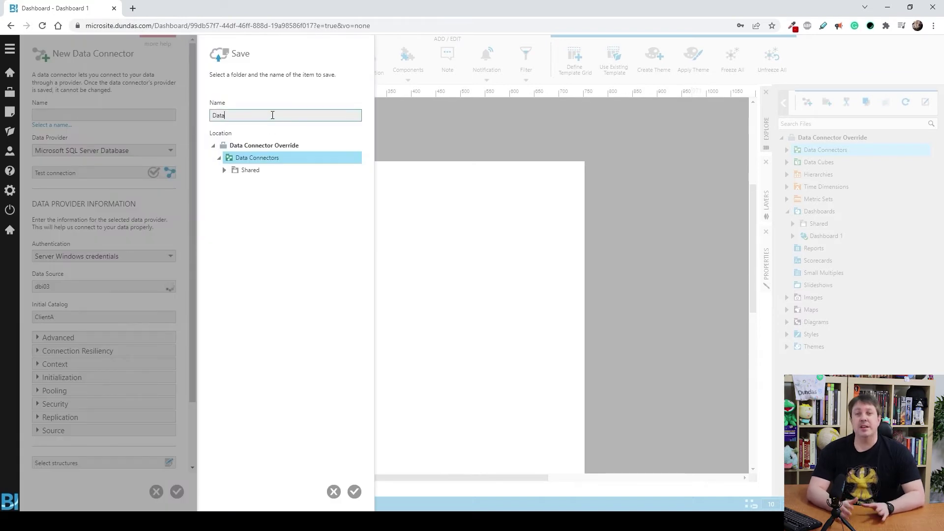
left_click(354, 492)
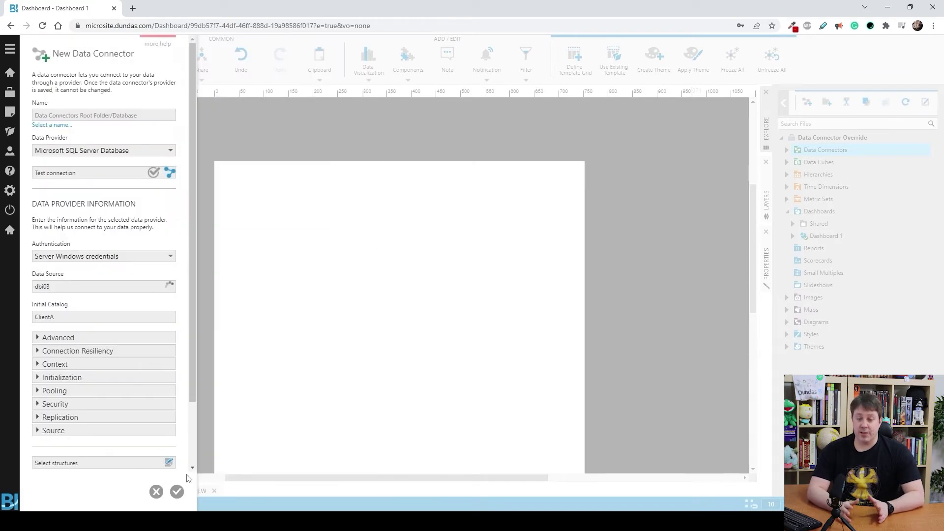
left_click(176, 491)
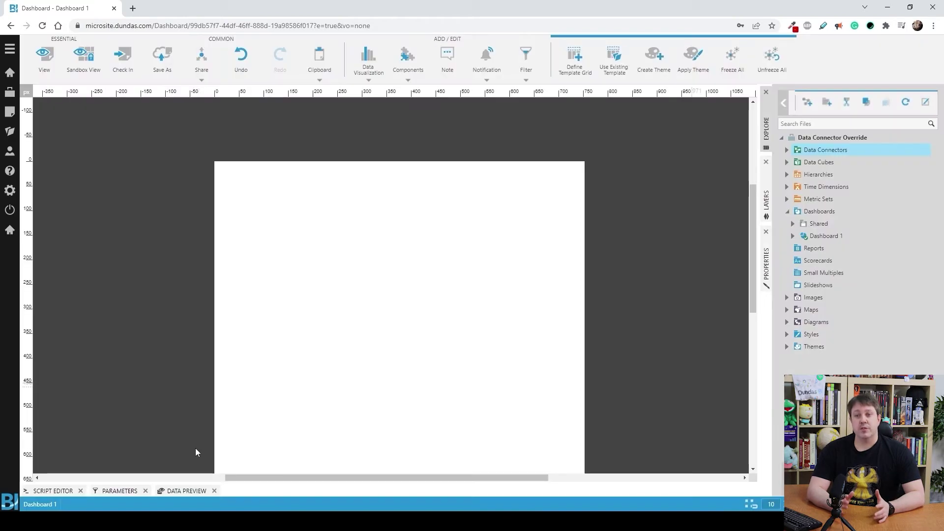
left_click(787, 149)
left_click(793, 174)
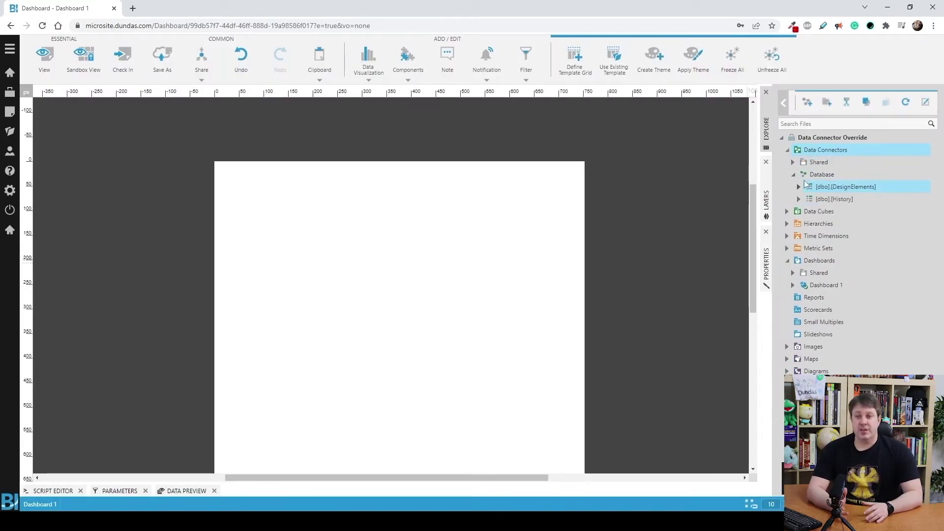
left_click(793, 174)
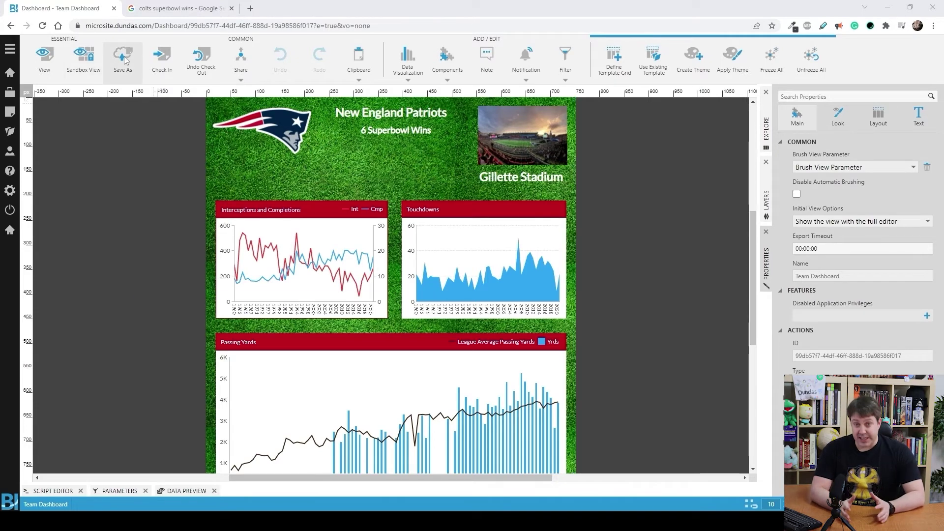
- Check in the Team Dashboard and reach Tenants via Admin's Account Service and SaaS / Multi-Tenancy
left_click(162, 57)
left_click(176, 492)
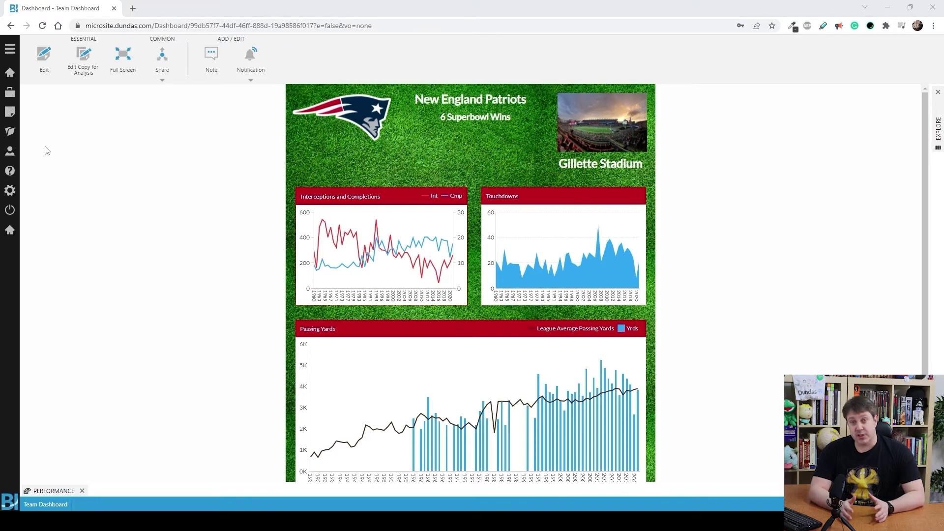
left_click(9, 190)
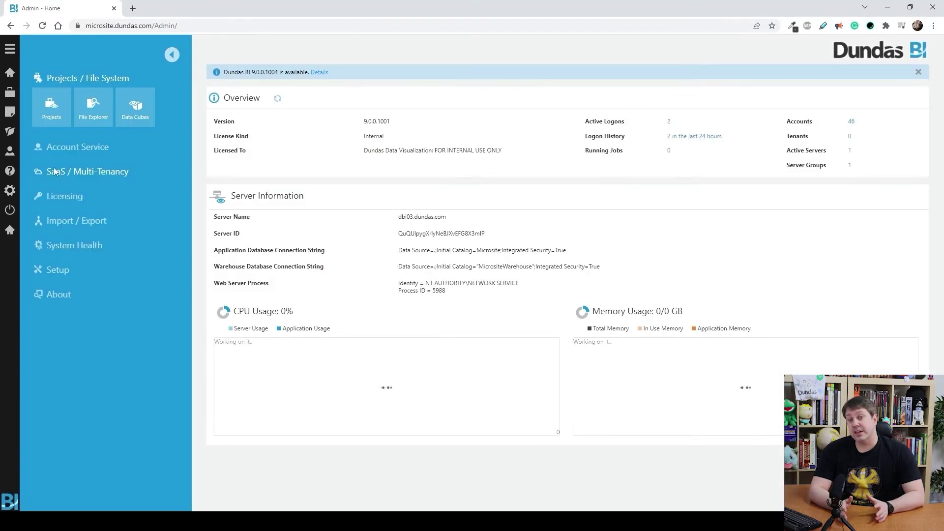
left_click(73, 147)
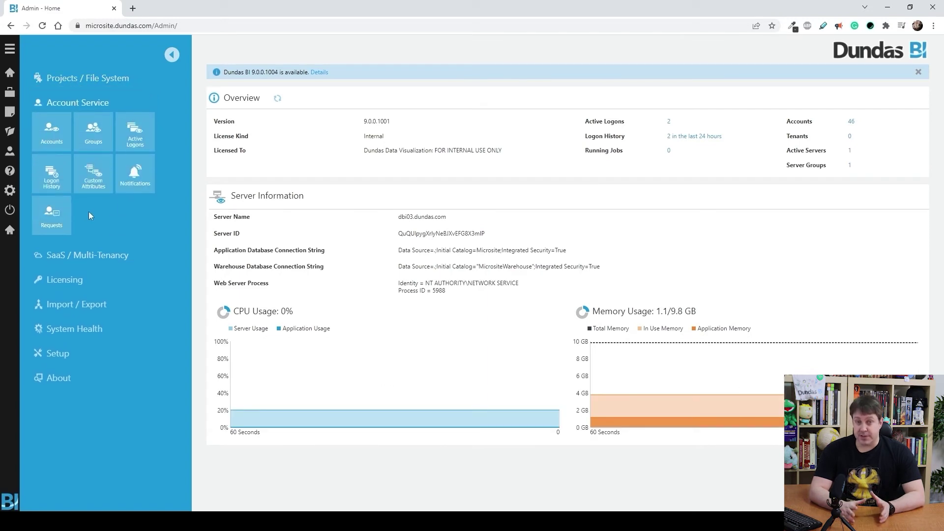
left_click(82, 251)
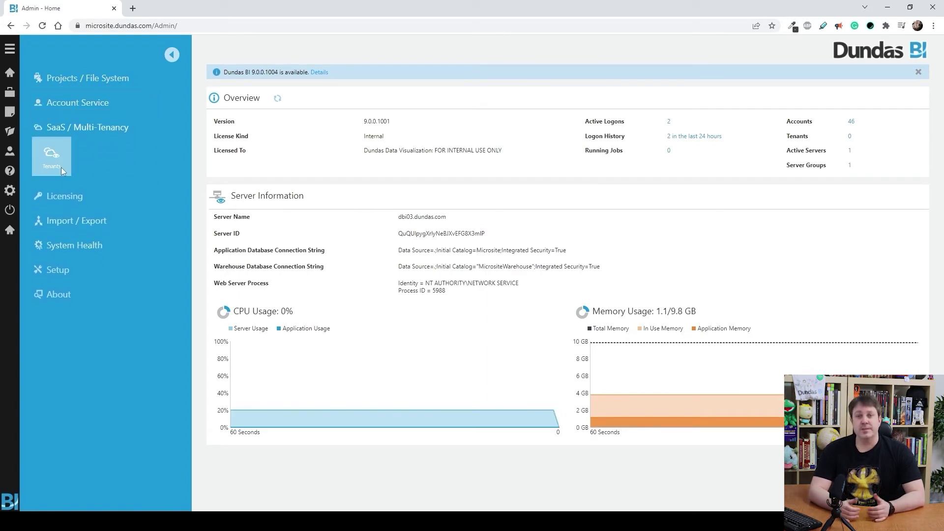
left_click(51, 159)
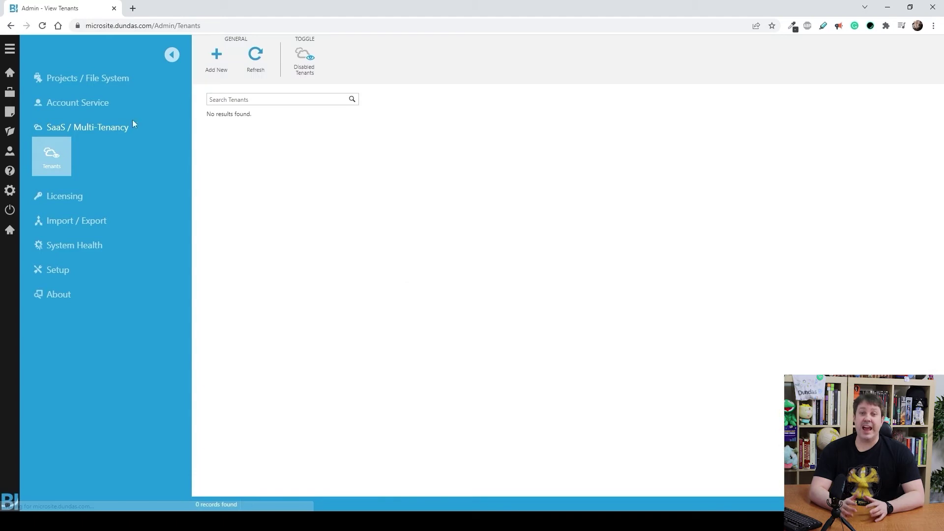
- Add the Patriots tenant and the Colts tenant, both without seat allocation
left_click(215, 69)
left_click(102, 118)
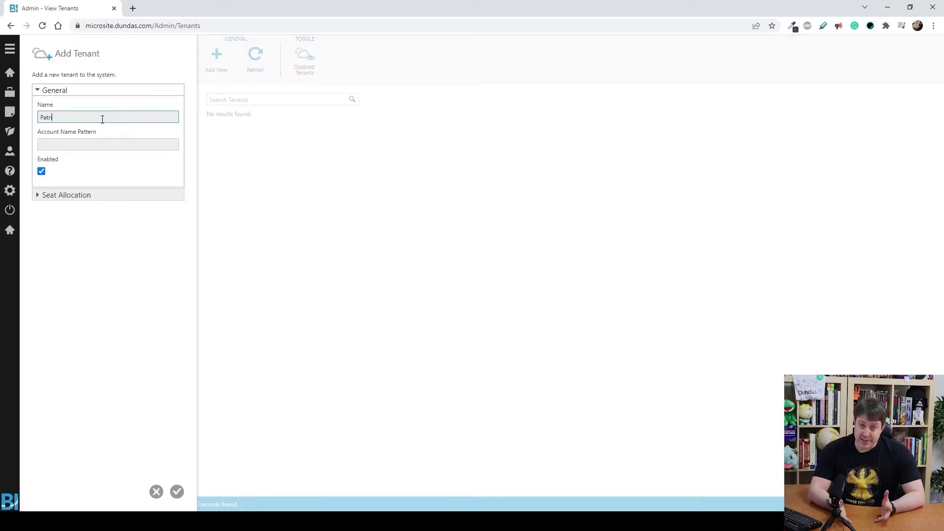
left_click(55, 195)
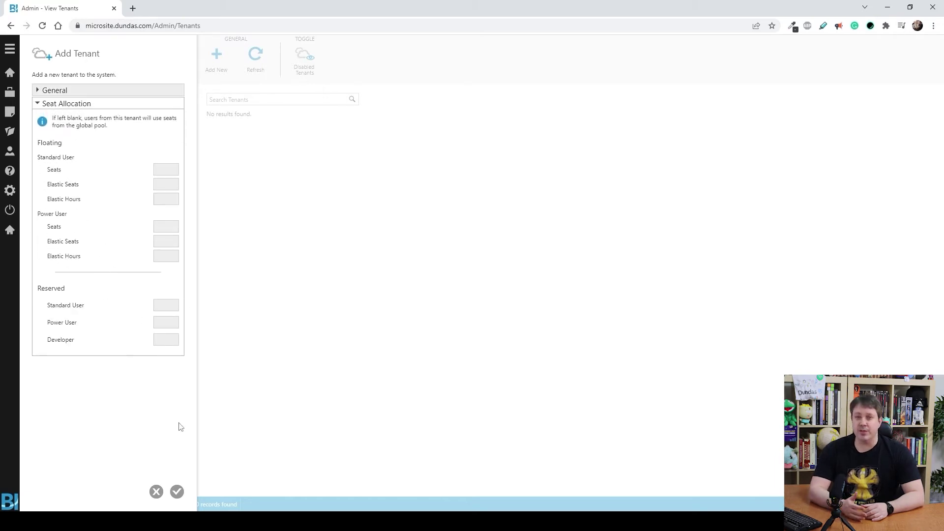
left_click(177, 492)
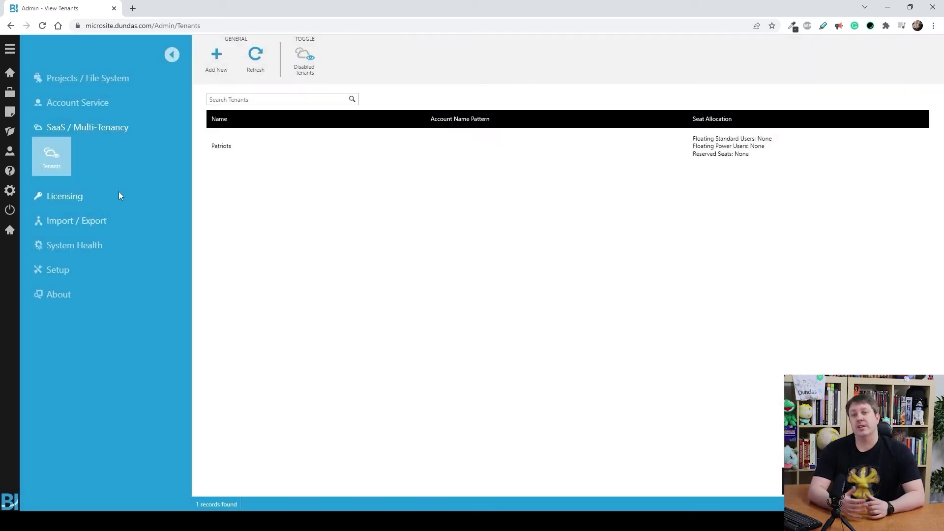
left_click(209, 69)
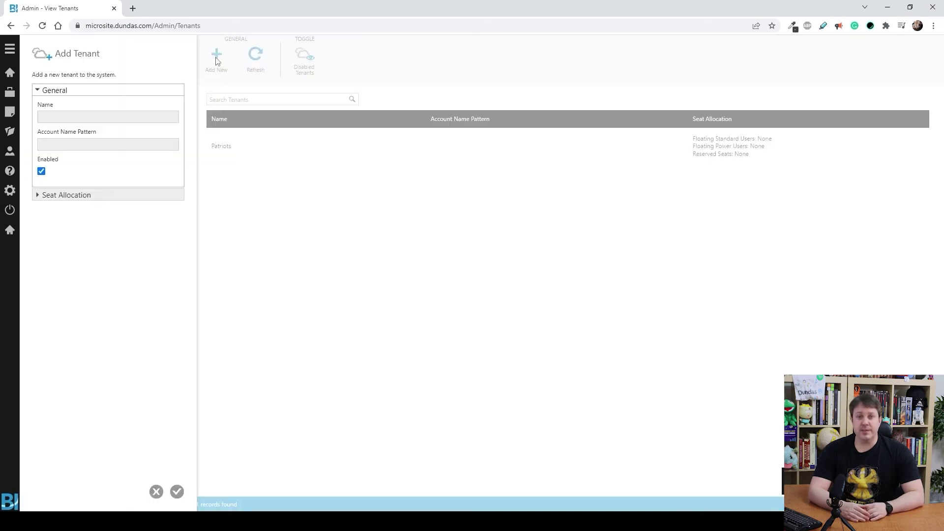
left_click(97, 117)
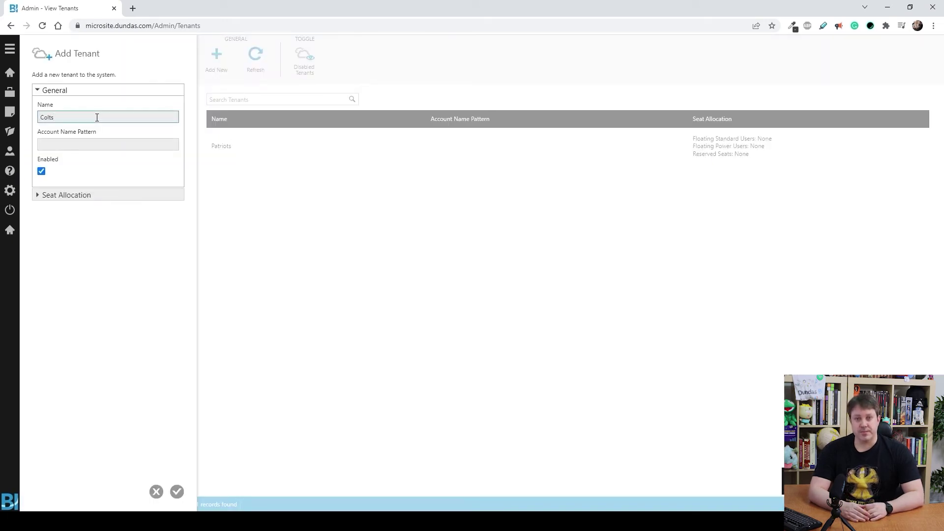
left_click(177, 491)
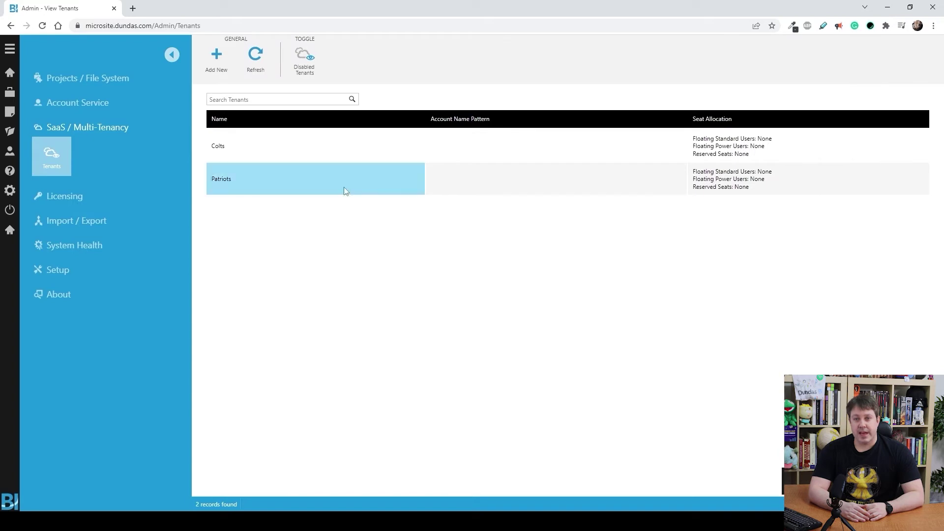
- Add a local standard-user account with a password to the Colts tenant's Accounts
left_click(273, 145)
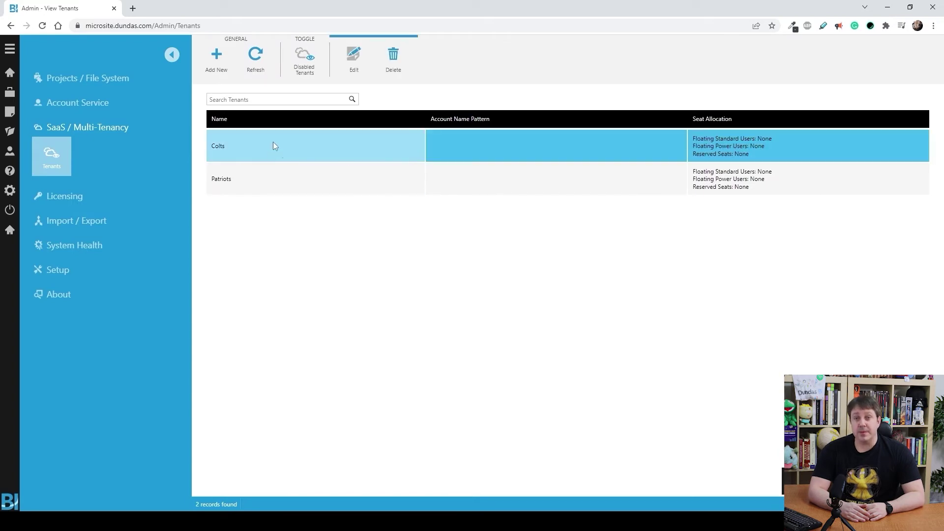
left_click(355, 60)
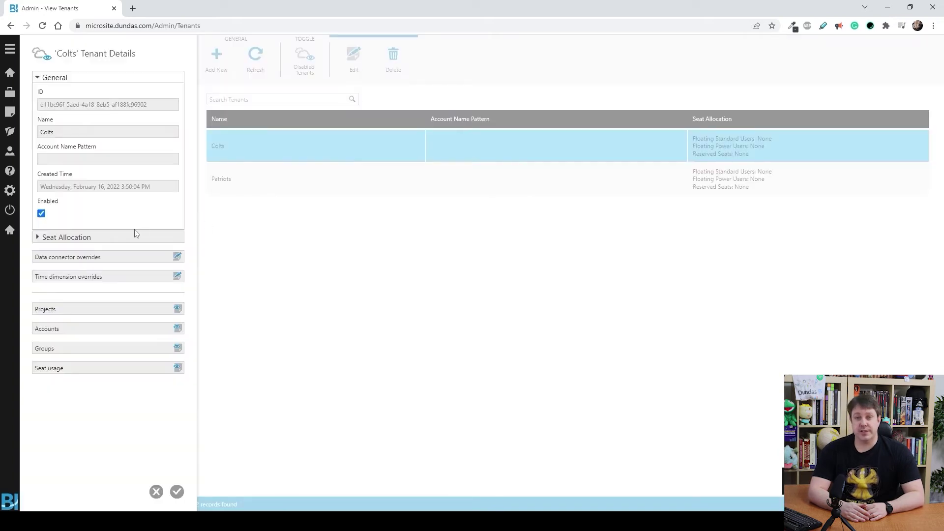
left_click(55, 330)
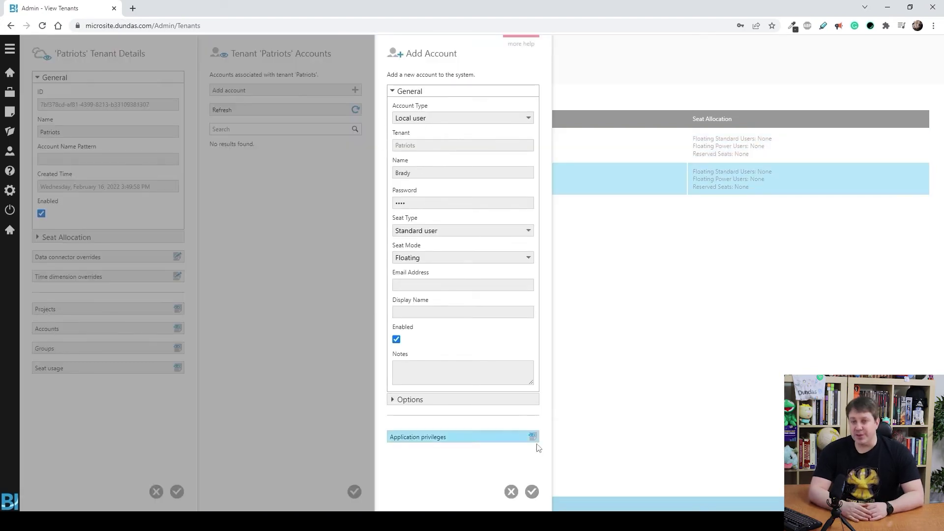
left_click(532, 491)
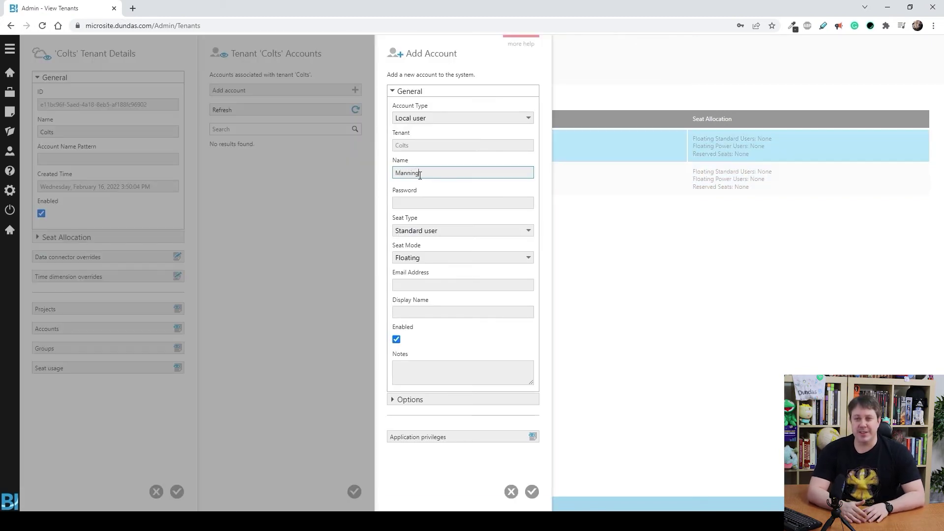
left_click(443, 201)
type("pass")
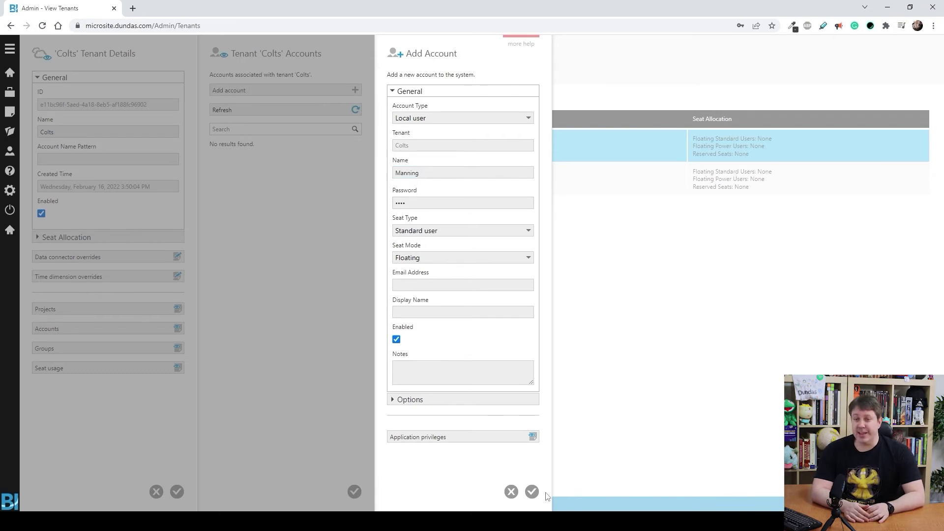
left_click(532, 492)
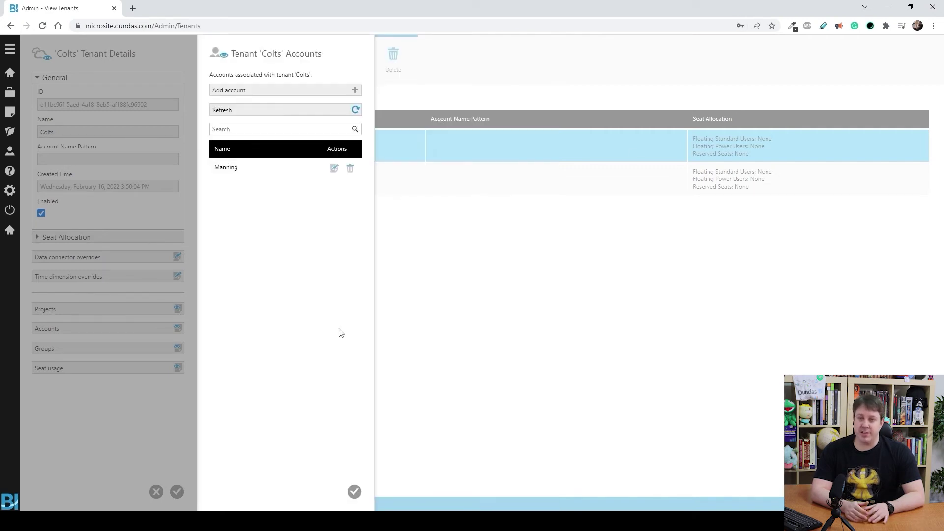
left_click(355, 492)
- Save Colts, then give the Patriots tenant a Database connector override with its initial catalog
left_click(178, 492)
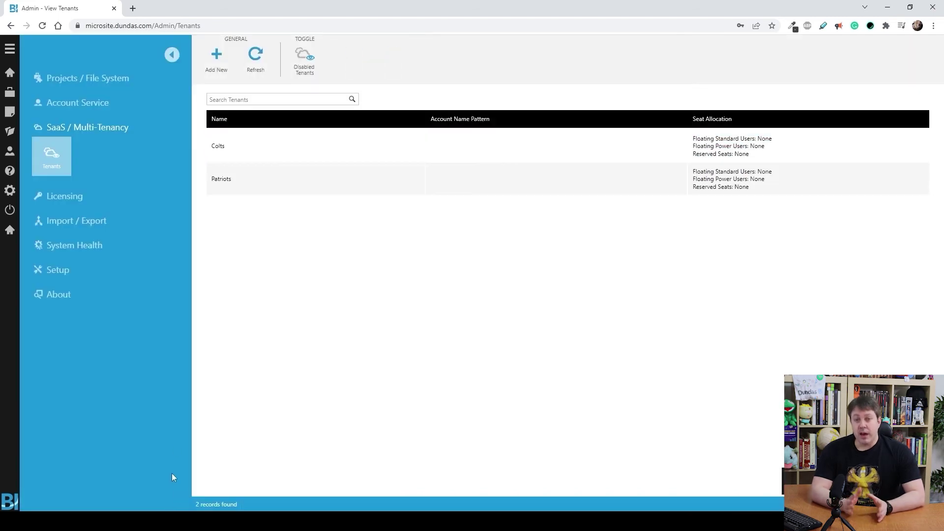
left_click(221, 179)
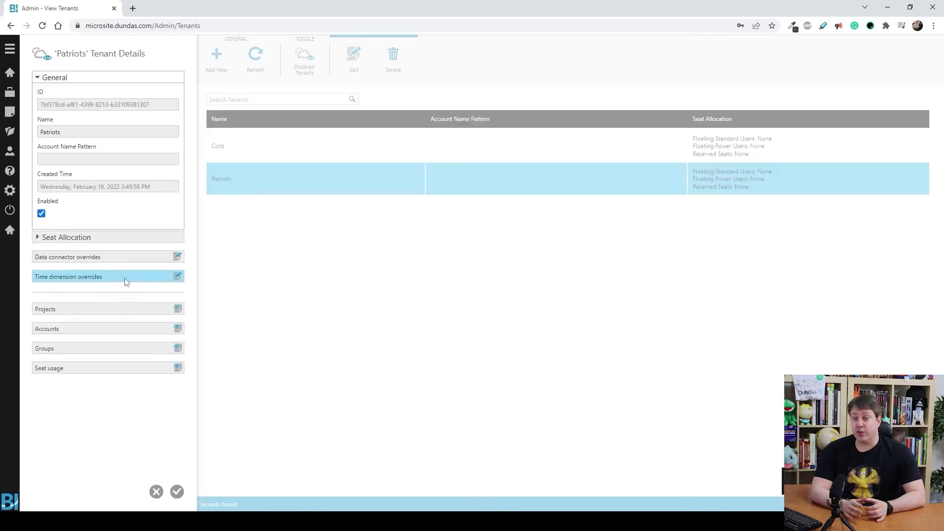
left_click(74, 257)
left_click(245, 106)
left_click(410, 141)
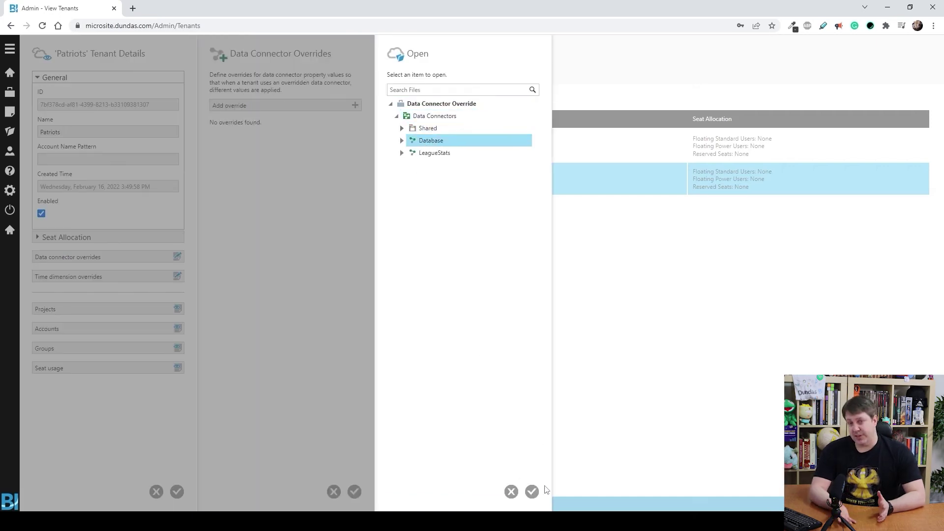
left_click(531, 491)
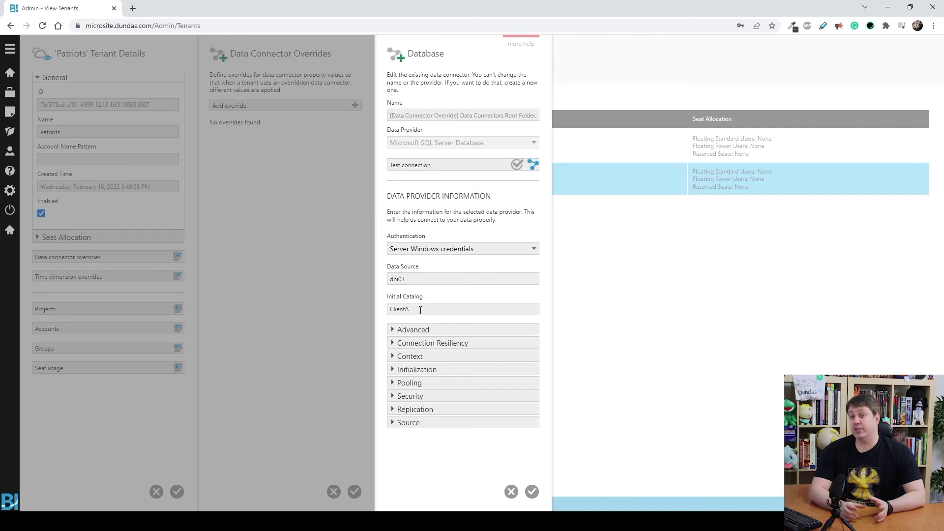
left_click(421, 310)
left_click(532, 491)
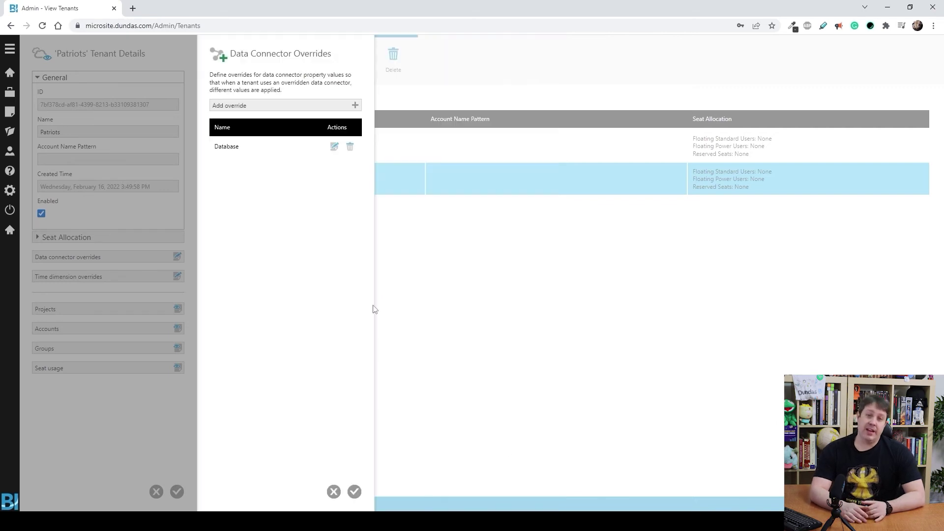
left_click(355, 491)
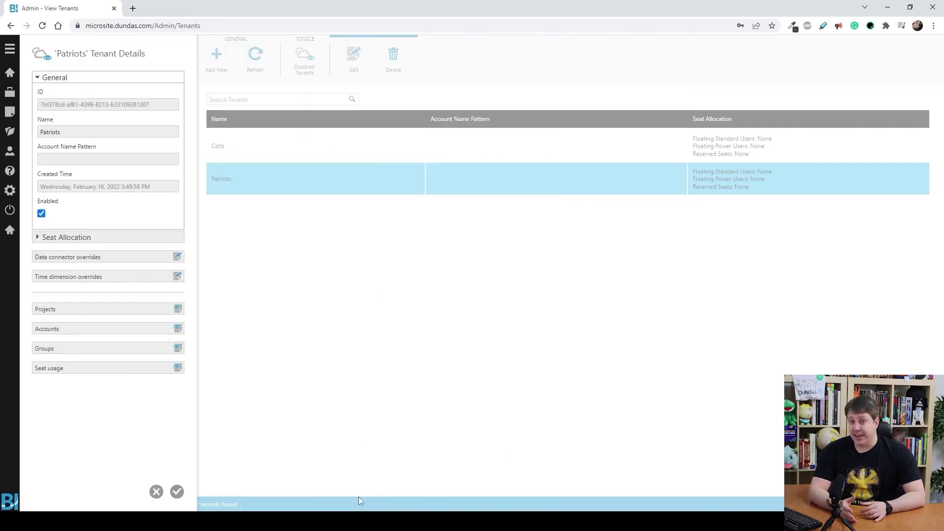
left_click(177, 491)
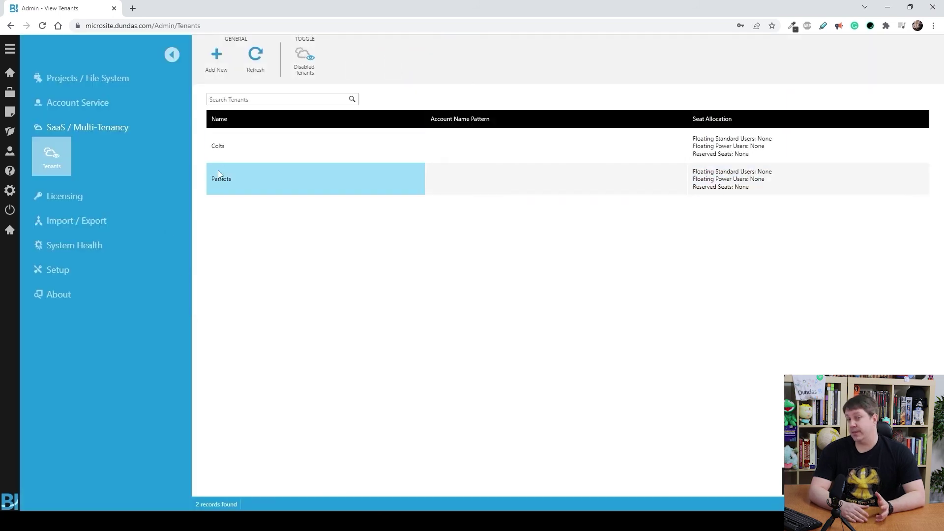
- Override the Colts tenant's Database connector with initial catalog ClientB and save the tenant
left_click(225, 145)
left_click(354, 59)
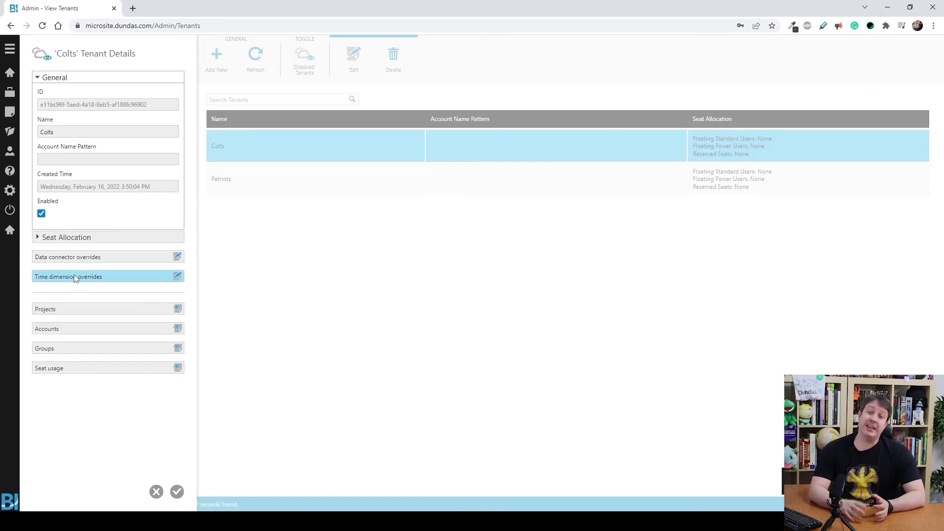
left_click(64, 257)
left_click(231, 105)
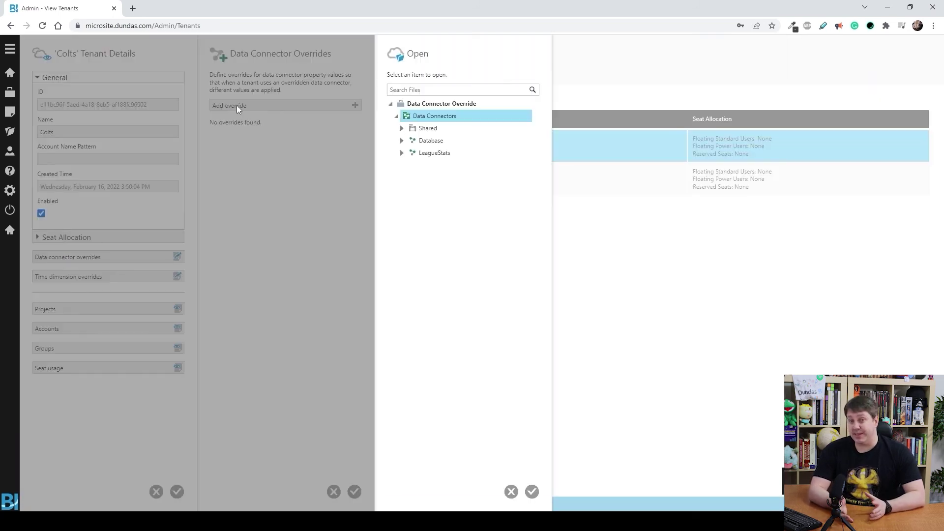
left_click(429, 141)
left_click(531, 491)
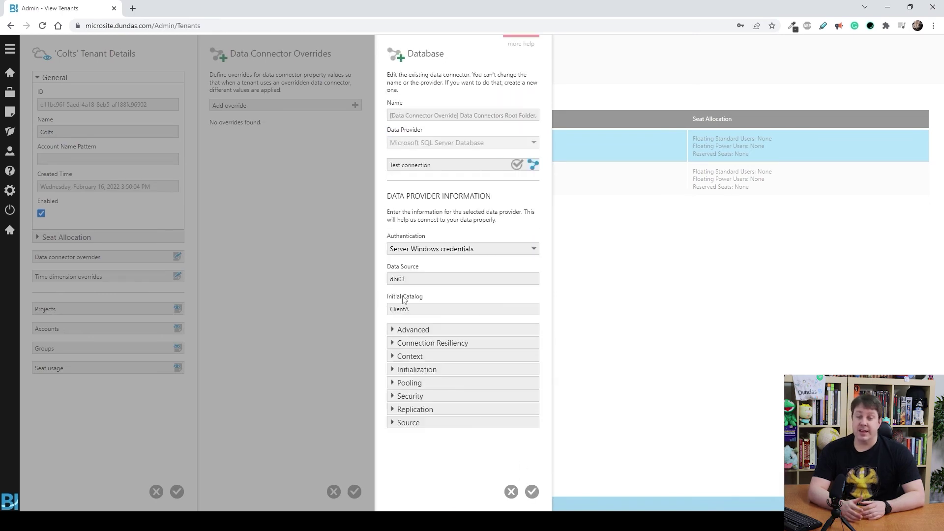
left_click(409, 308)
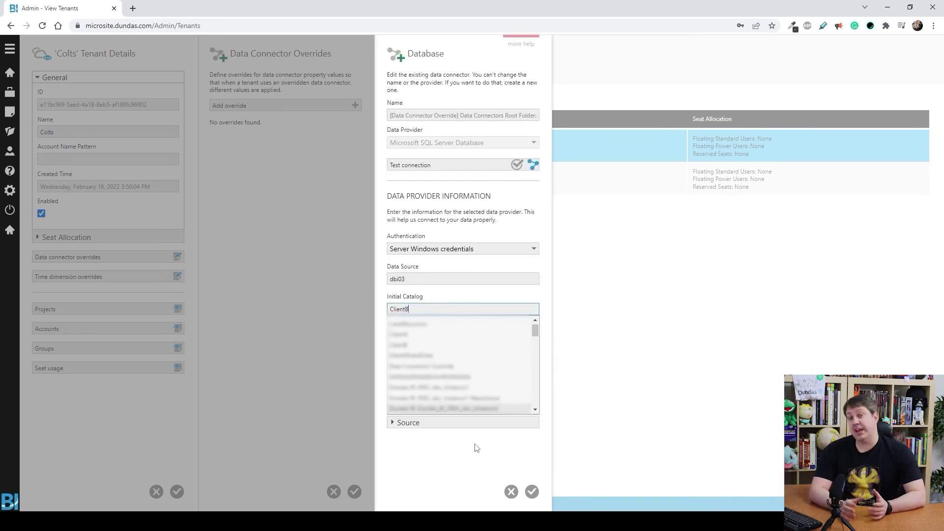
left_click(531, 491)
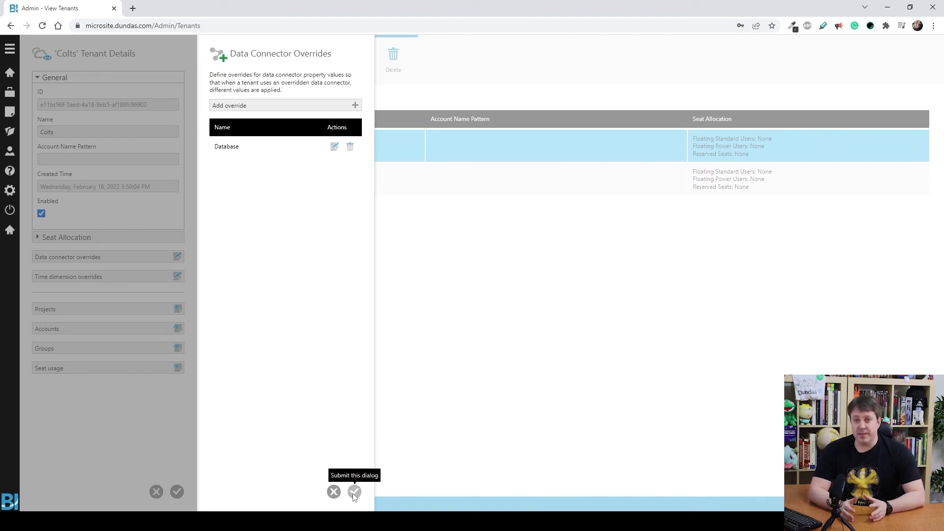
left_click(354, 491)
left_click(177, 492)
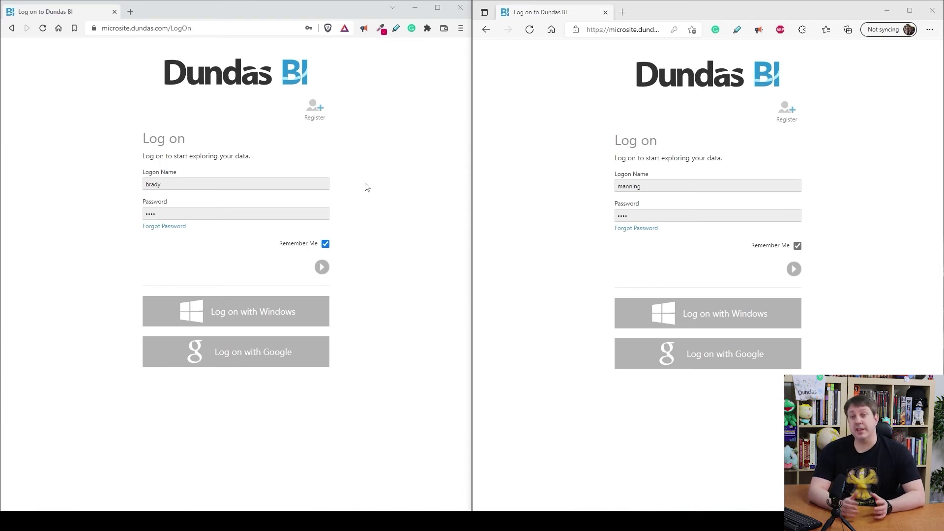
- Log on as the Patriots user in the left browser and the Colts user in the right
left_click(323, 267)
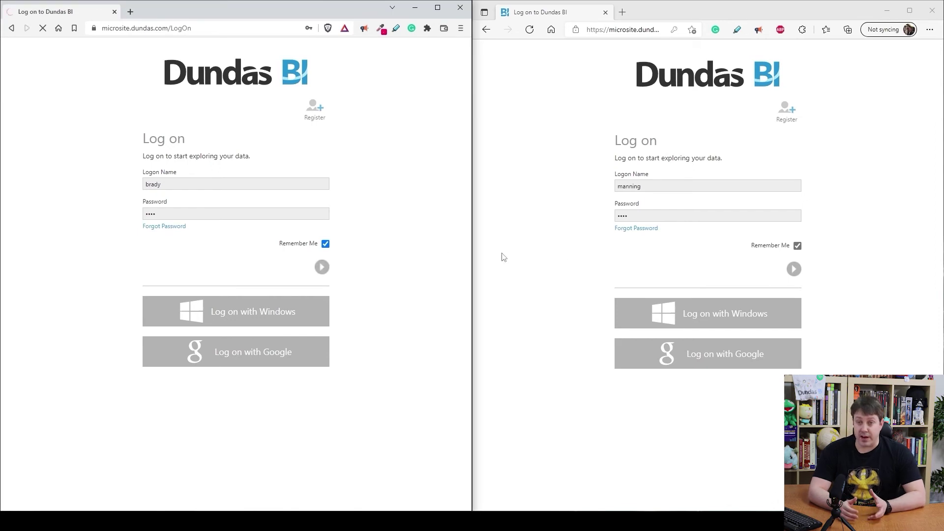
left_click(795, 269)
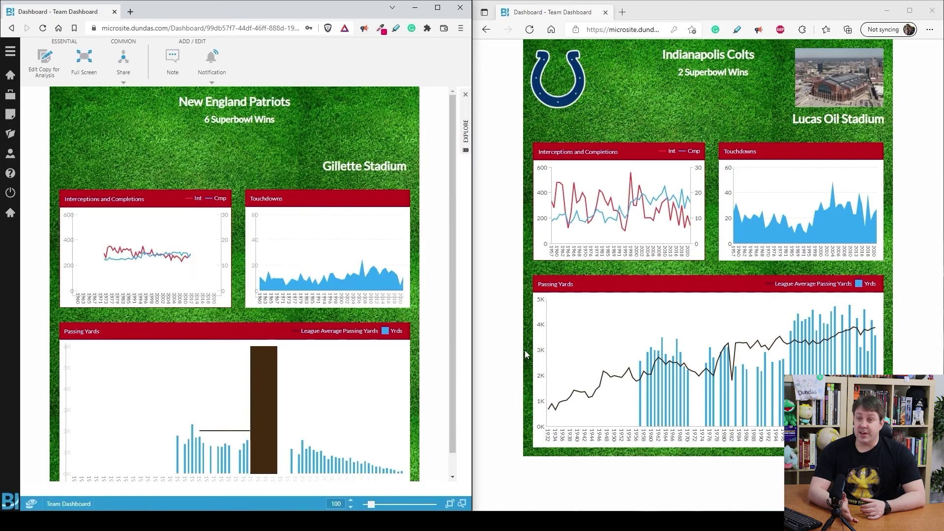
- Switch the Patriots Team Dashboard to full screen, with its logo, Gillette Stadium image and charts
left_click(83, 64)
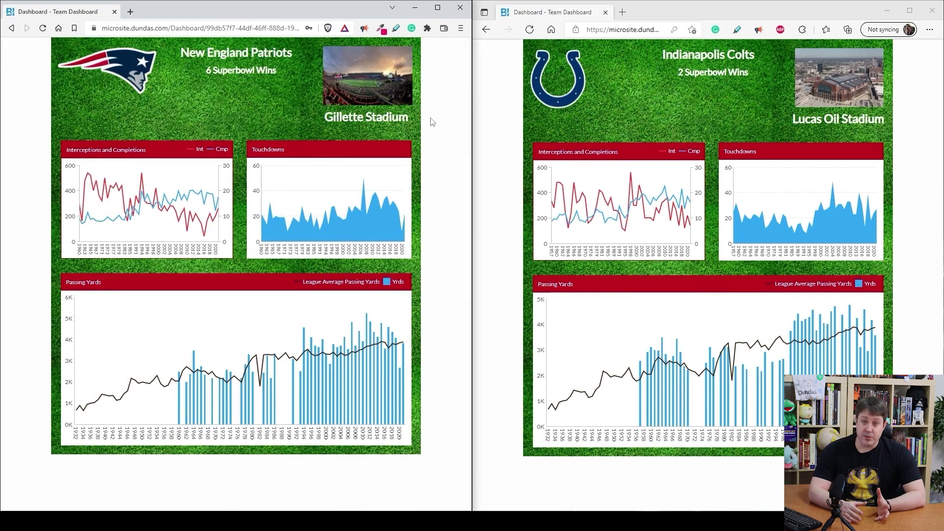